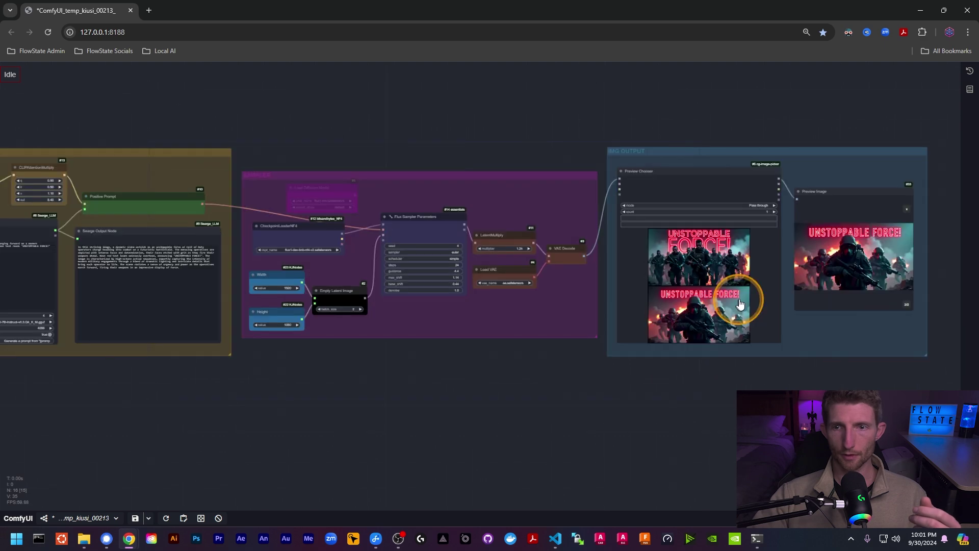
# Step: Examine the generated images in the IMG OUTPUT group and the CLIP, Searge LLM and positive prompt nodes in the PROMPT group
pyautogui.scroll(11, 745, 305)
pyautogui.scroll(-3, 564, 327)
pyautogui.scroll(-3, 461, 335)
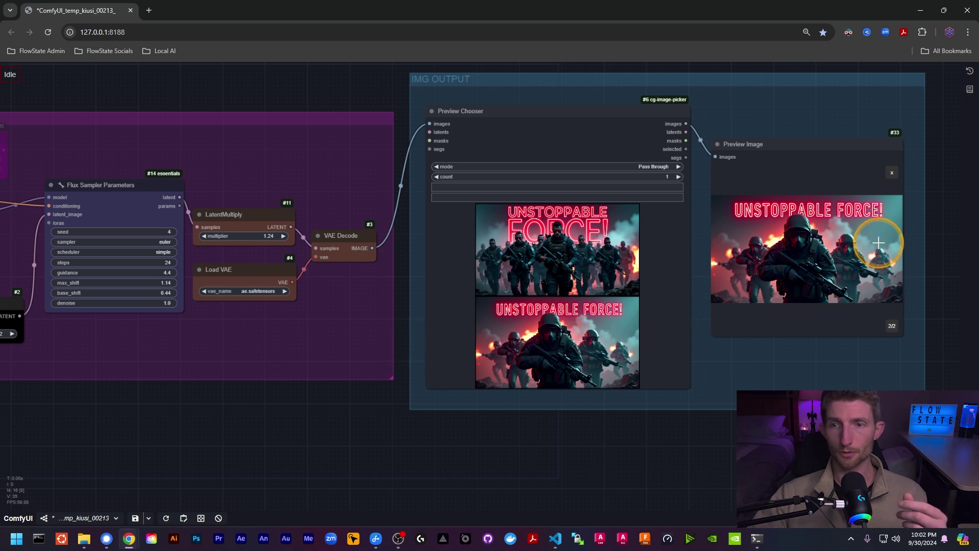
pyautogui.scroll(10, 898, 240)
pyautogui.scroll(1, 914, 238)
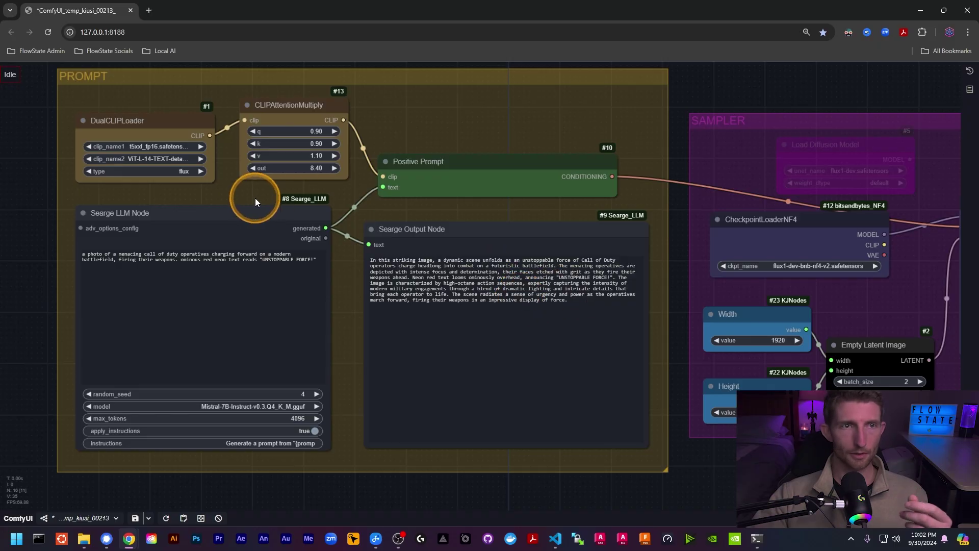
pyautogui.scroll(3, 282, 169)
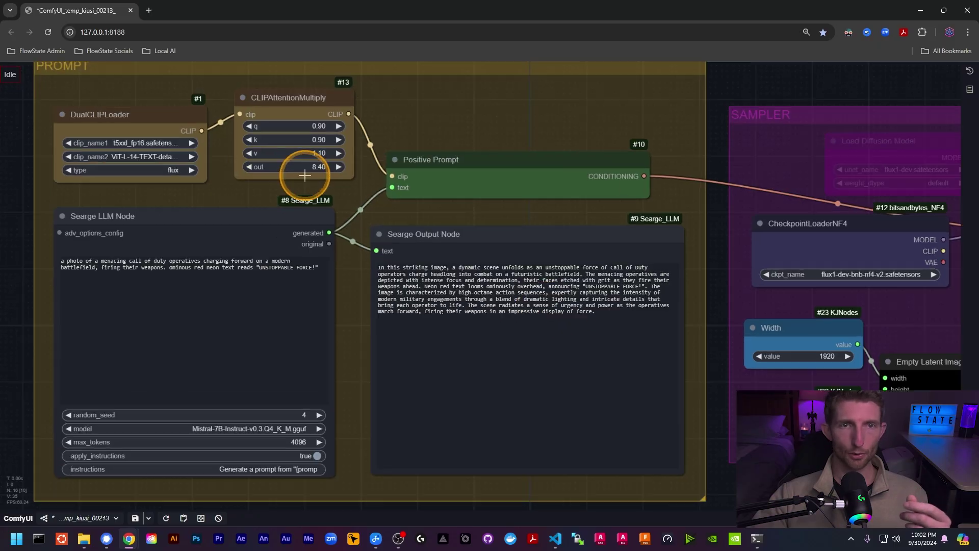
pyautogui.moveTo(452, 96); pyautogui.dragTo(455, 96)
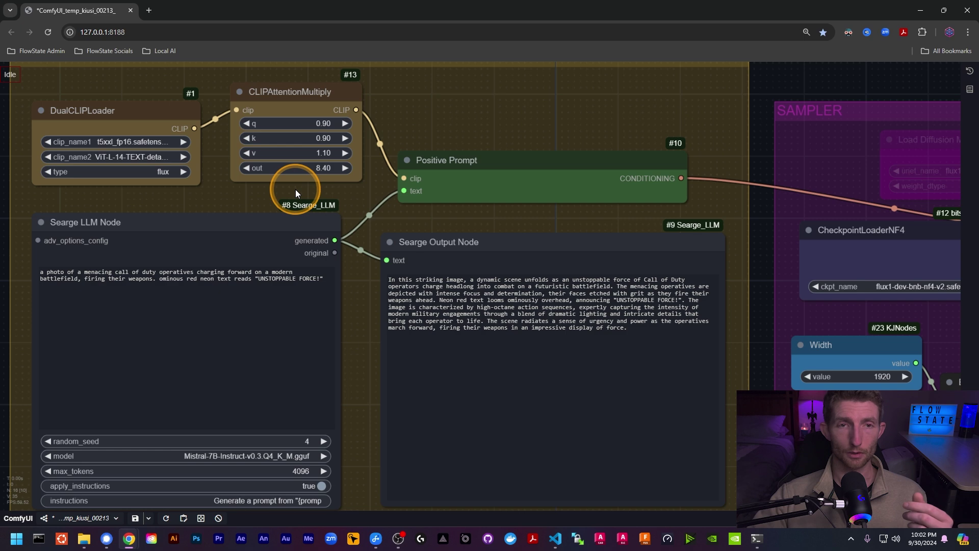
pyautogui.scroll(-5, 296, 190)
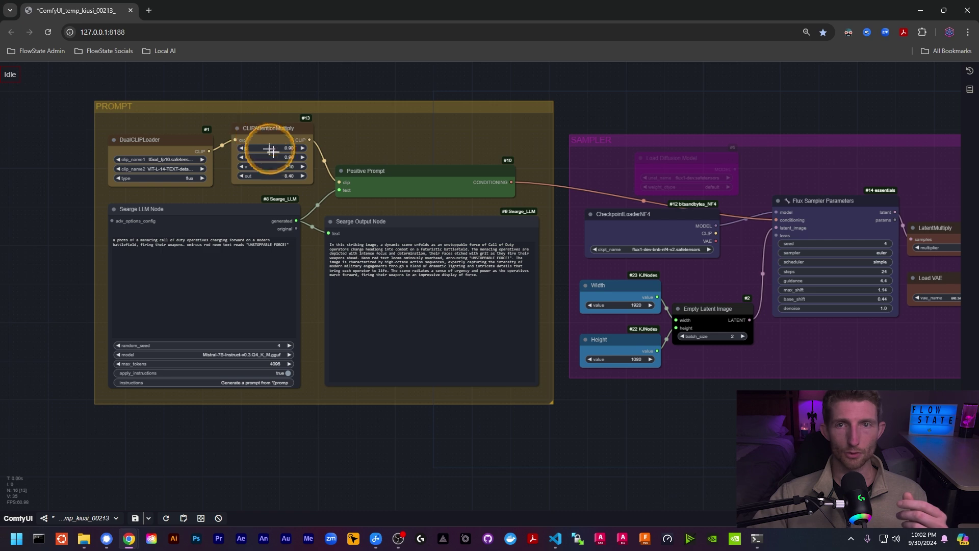
# Step: Examine the SAMPLER group, including the checkpoint loader, latent image size nodes and Flux Sampler Parameters settings
pyautogui.moveTo(845, 350); pyautogui.dragTo(553, 352)
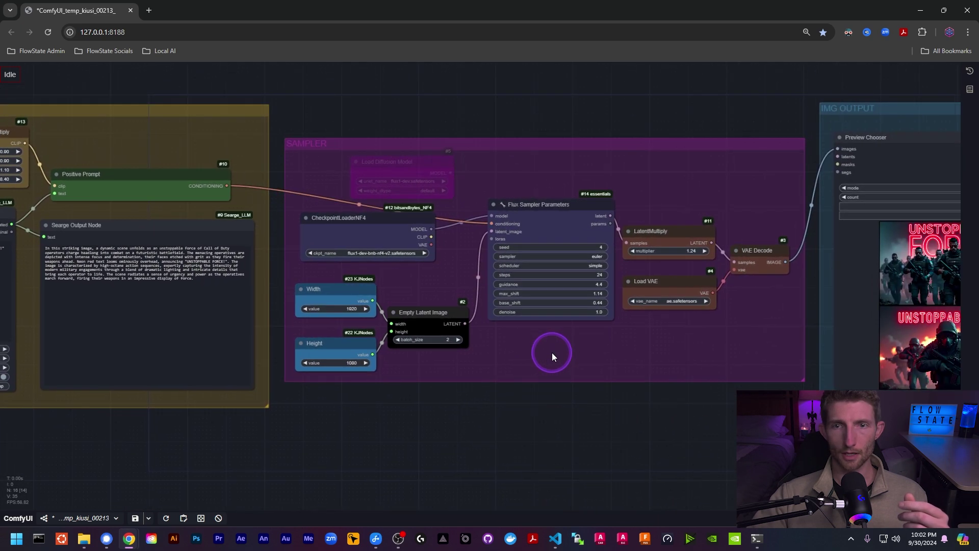
pyautogui.scroll(3, 552, 338)
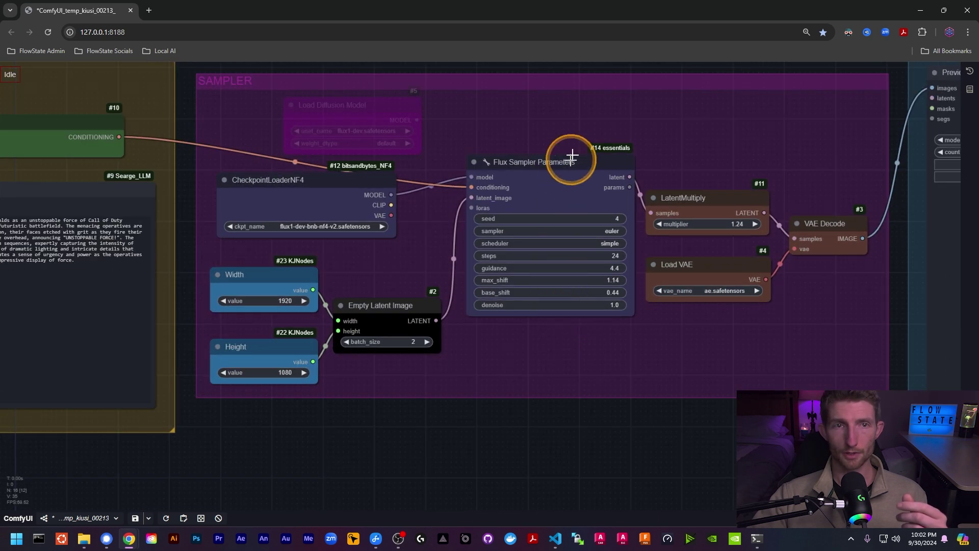
pyautogui.hscroll(2, 571, 120)
pyautogui.scroll(1, 519, 151)
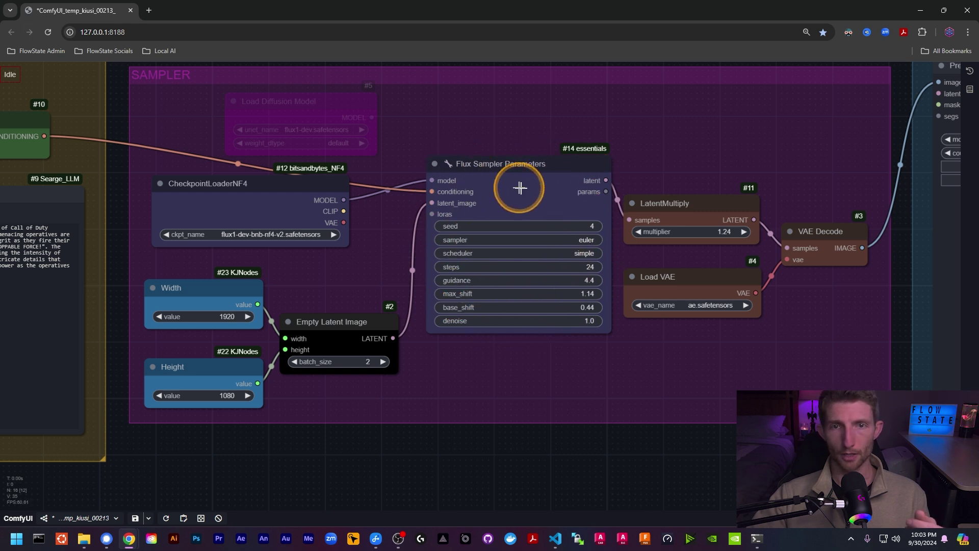
pyautogui.scroll(3, 566, 198)
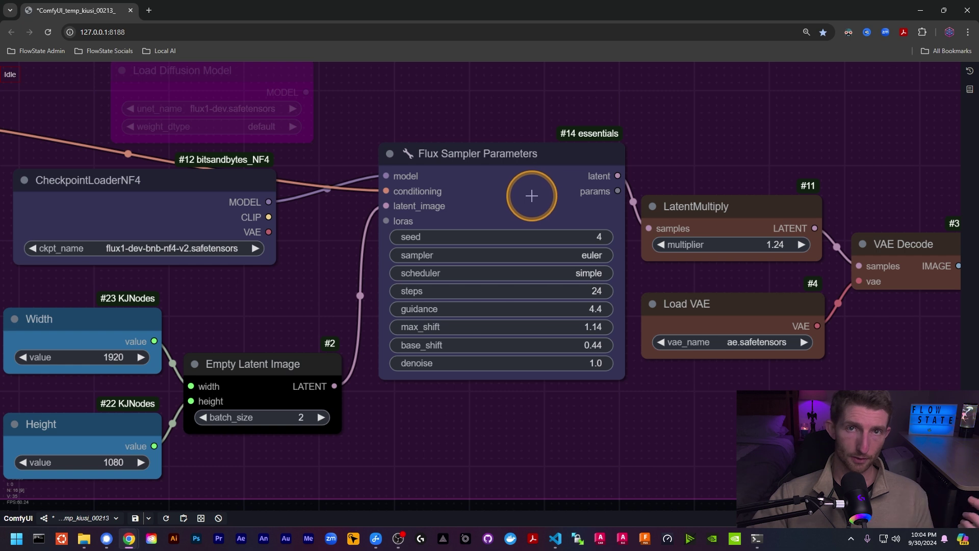
pyautogui.scroll(-3, 536, 197)
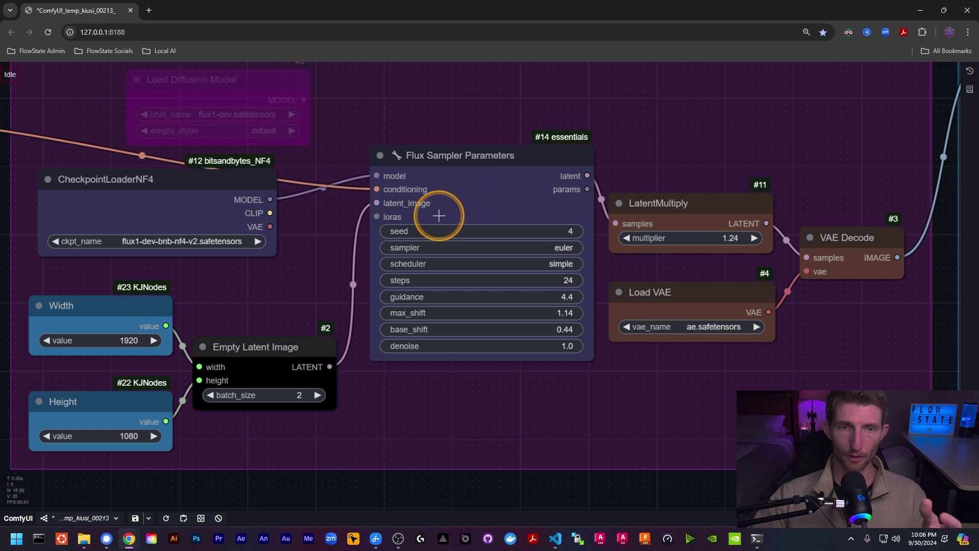
pyautogui.scroll(-4, 382, 206)
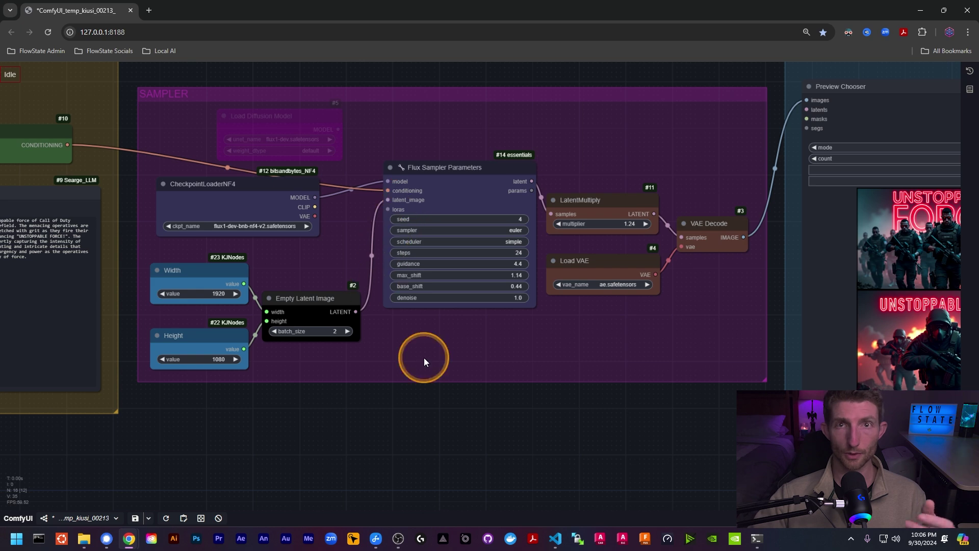
pyautogui.scroll(5, 359, 208)
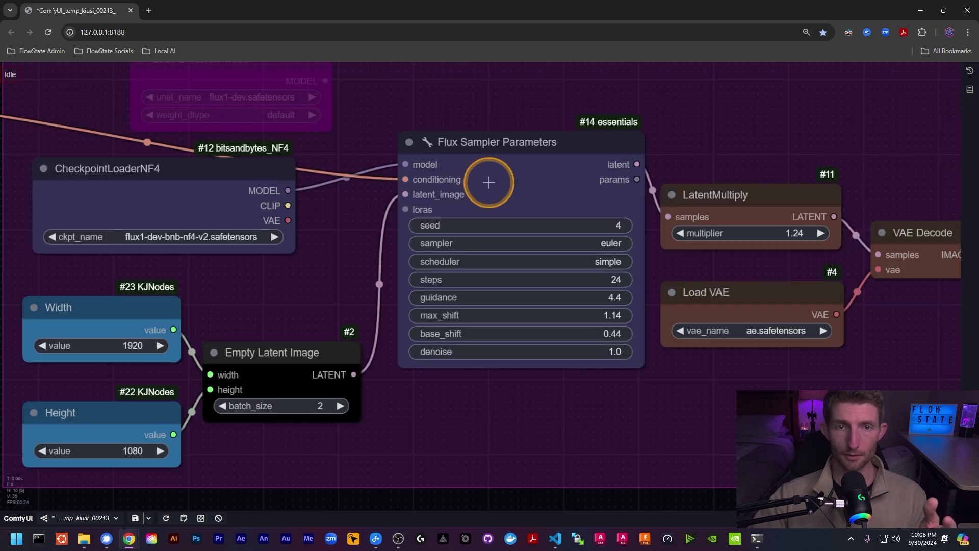
pyautogui.scroll(-5, 489, 182)
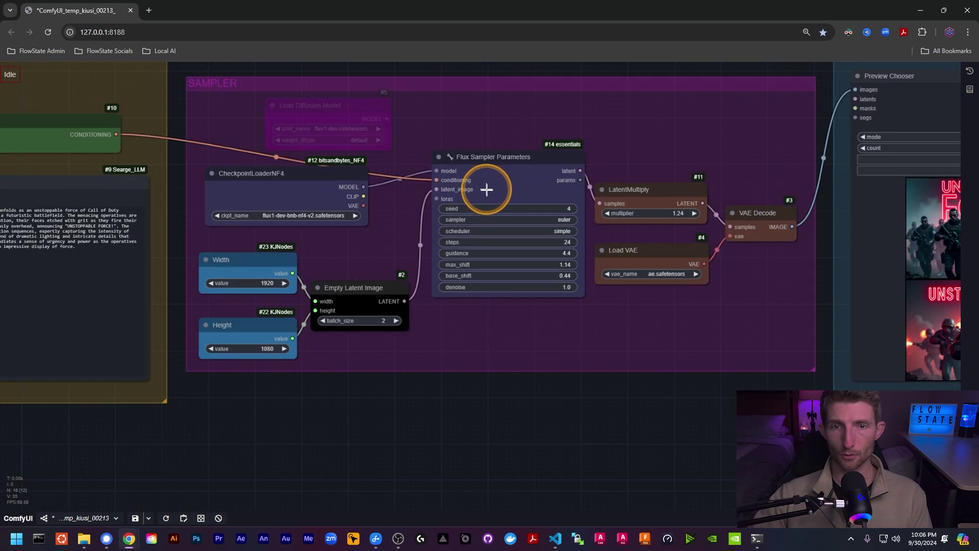
# Step: Search the node library for "fluxsamp"
pyautogui.doubleClick(463, 337)
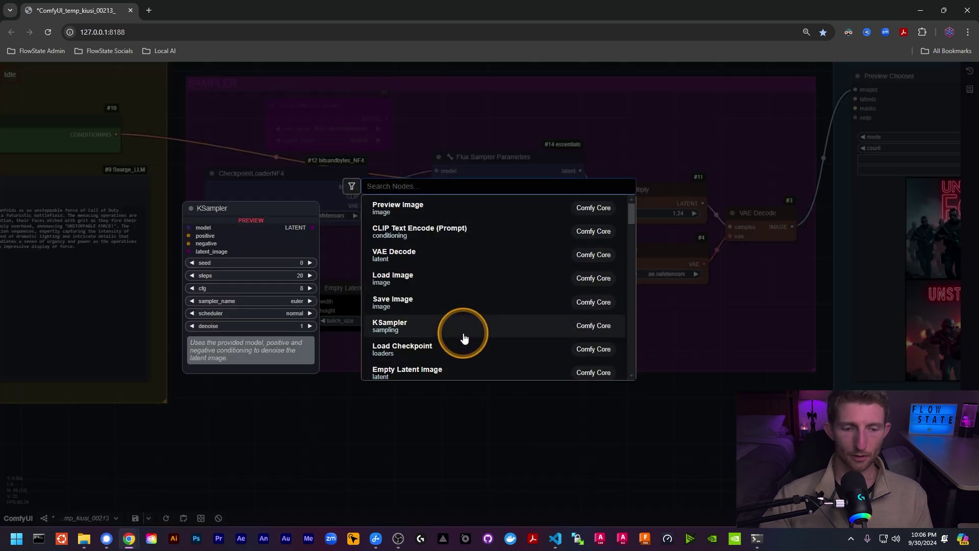
pyautogui.write('fluxsamp')
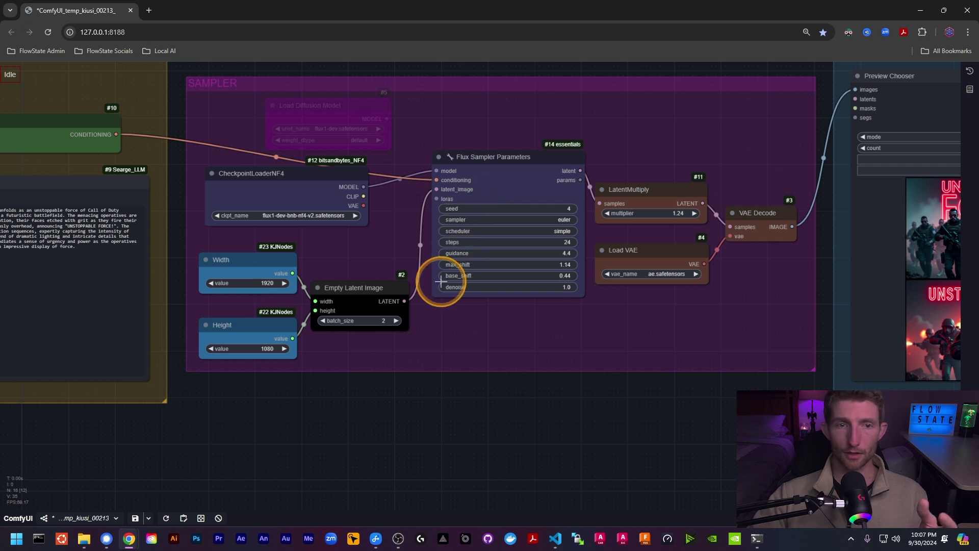
# Step: Add an INT Constant node from KJNodes and place it below the Empty Latent Image node
pyautogui.scroll(4, 242, 345)
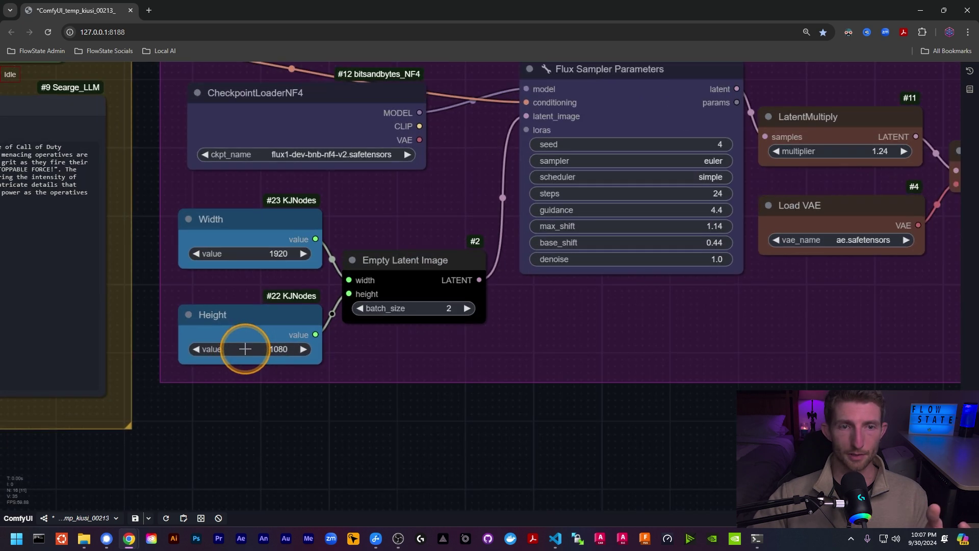
pyautogui.doubleClick(544, 336)
pyautogui.write('int')
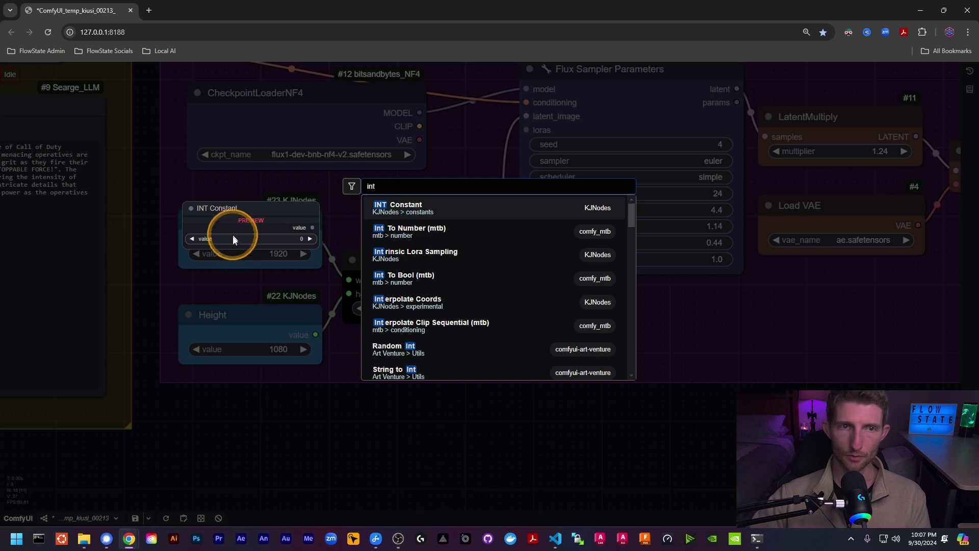
pyautogui.click(415, 209)
pyautogui.moveTo(622, 332); pyautogui.dragTo(561, 357)
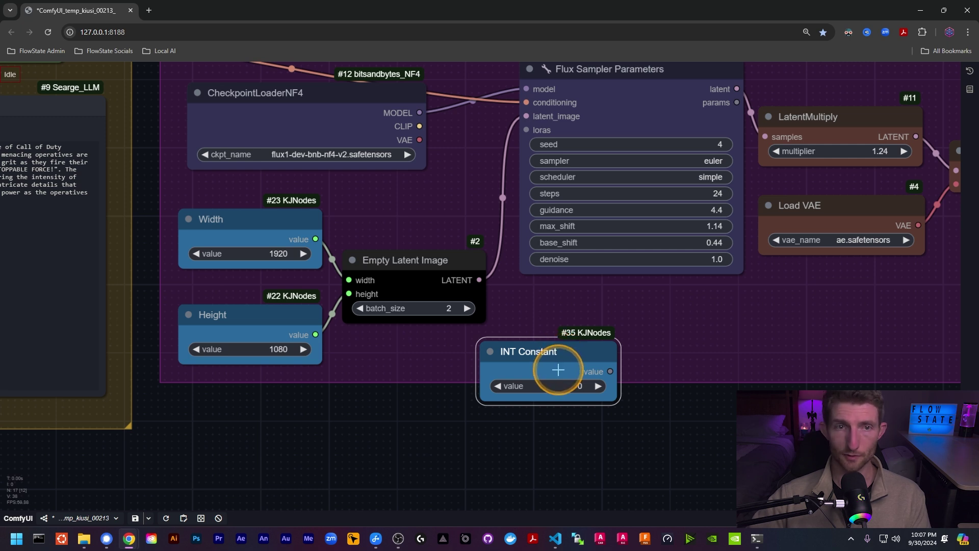
# Step: Look at the color options of the new INT Constant node and delete the node
pyautogui.rightClick(558, 368)
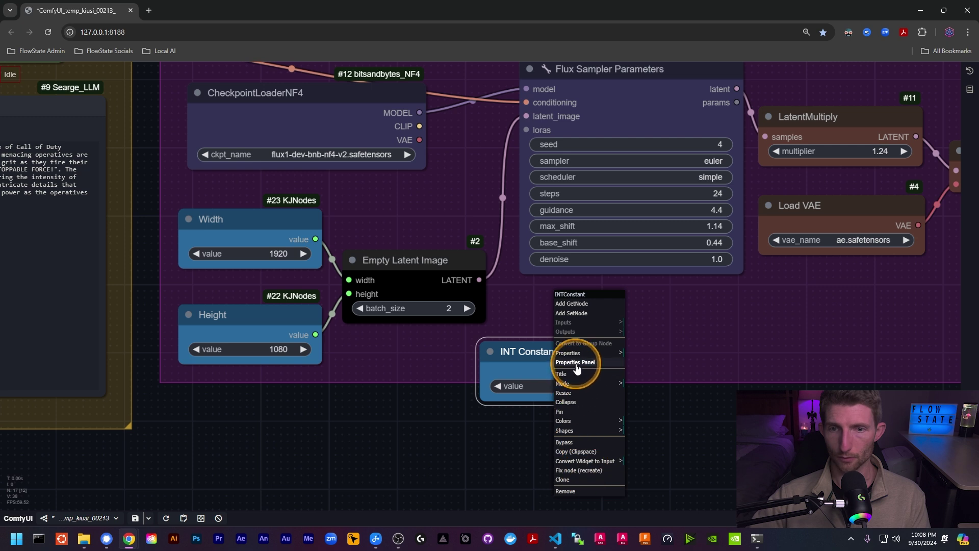
pyautogui.click(563, 421)
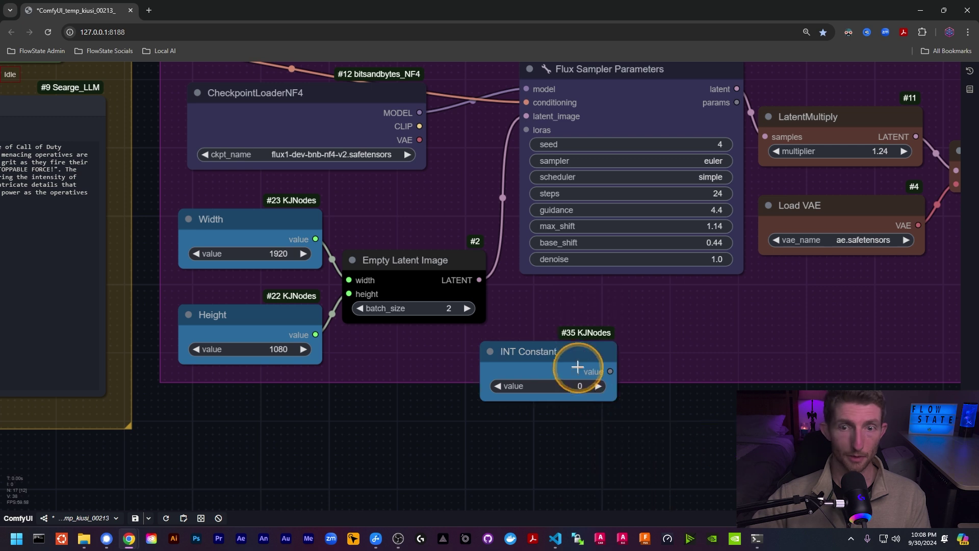
pyautogui.press('Delete')
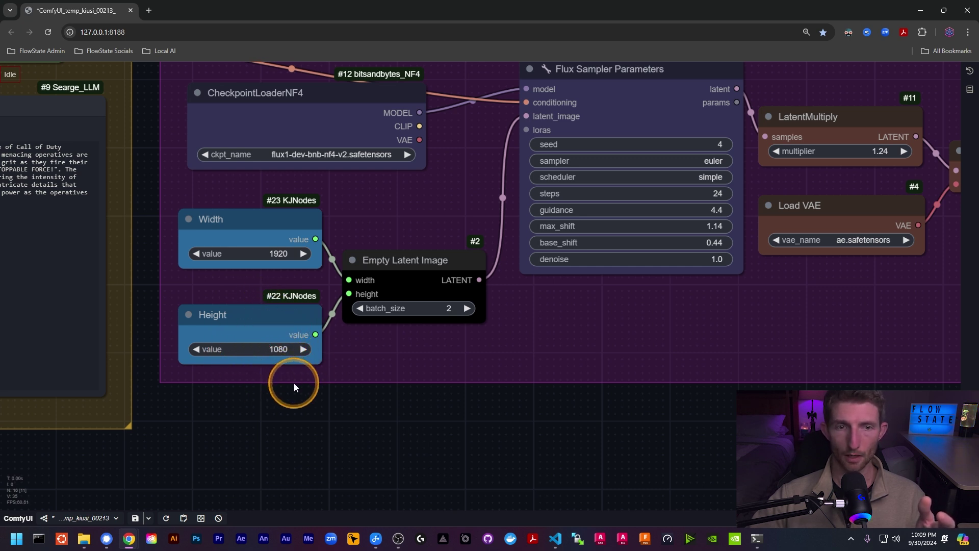
# Step: Open the Simple FluxDev Workflow and bring its width and height nodes into view
pyautogui.click(104, 520)
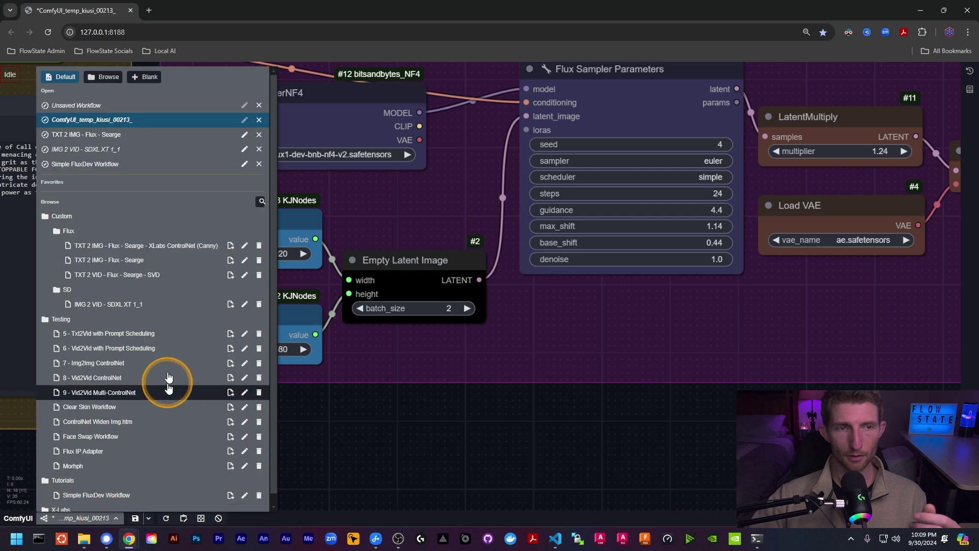
pyautogui.click(139, 163)
pyautogui.scroll(5, 285, 345)
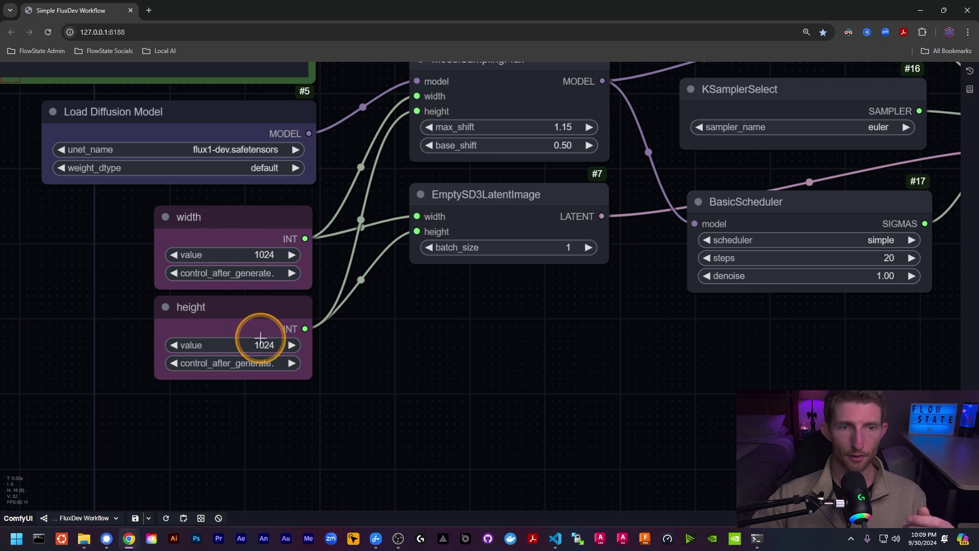
# Step: Set the width node's value to 1920 and the height node's value to 1088
pyautogui.click(261, 255)
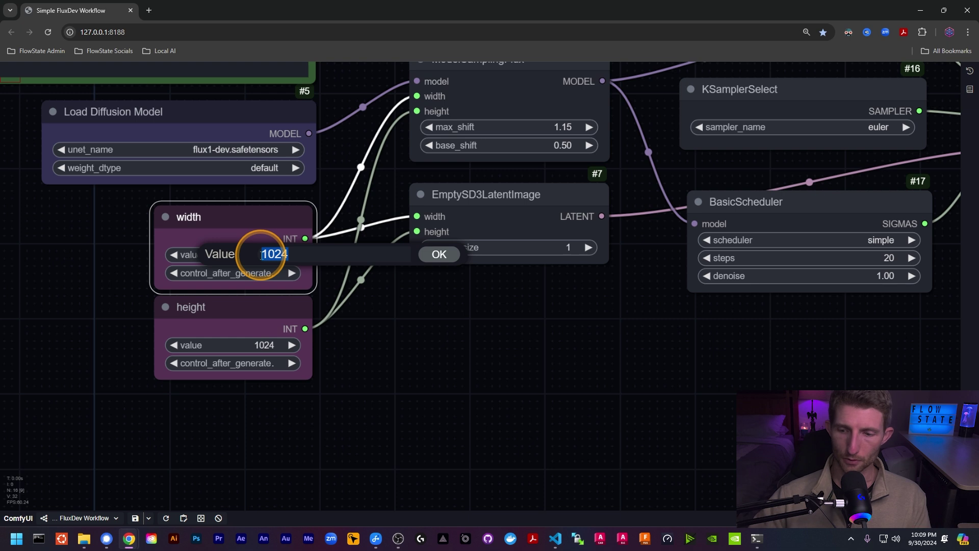
pyautogui.write('1920')
pyautogui.press('Return')
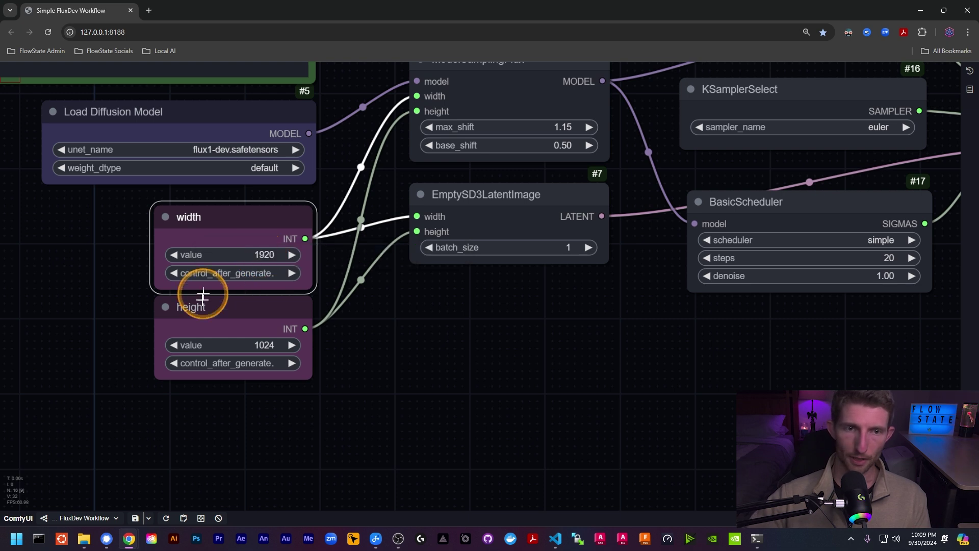
pyautogui.click(259, 346)
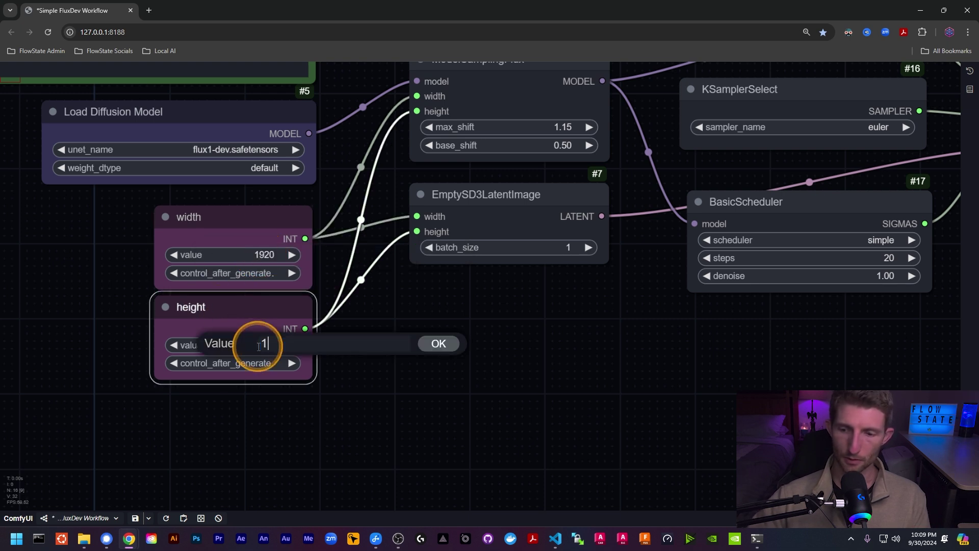
pyautogui.write('1088')
pyautogui.press('Return')
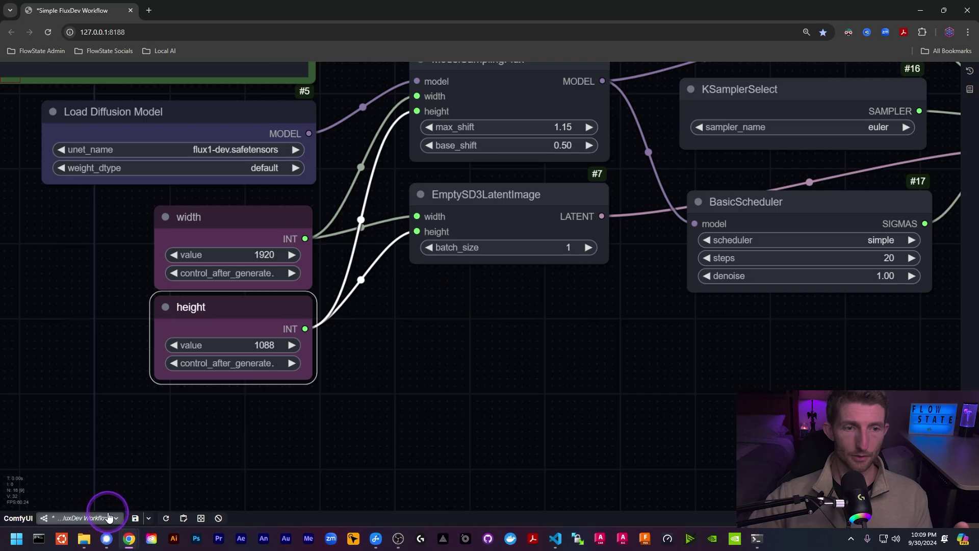
# Step: Return to the ComfyUI_temp_kiusi_00213_ workflow and examine the Preview Chooser and Preview Image nodes in the IMG OUTPUT group
pyautogui.click(102, 518)
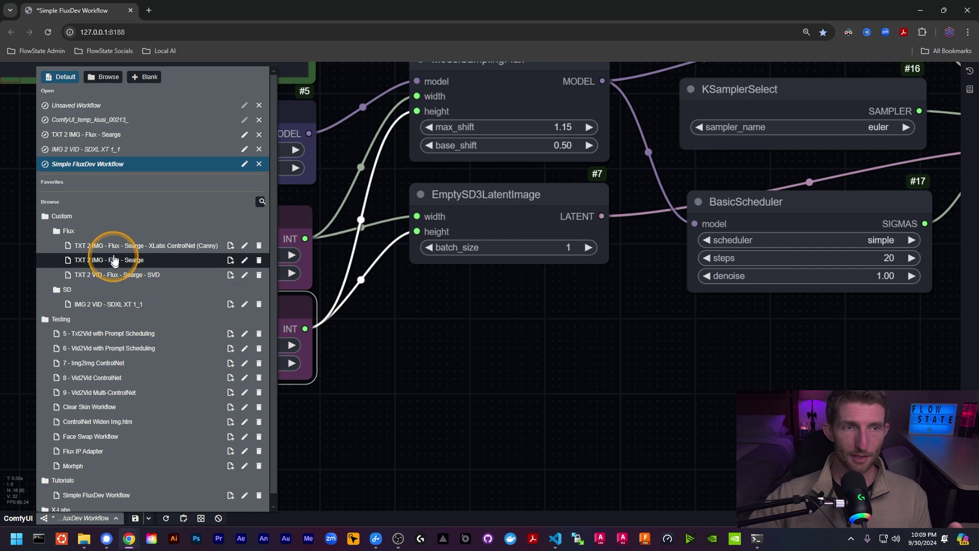
pyautogui.click(106, 120)
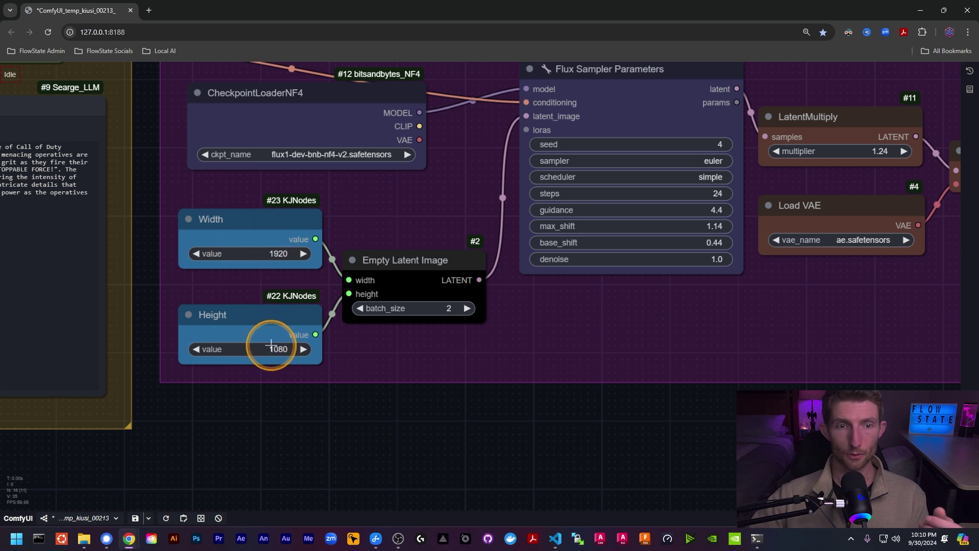
pyautogui.scroll(-5, 314, 417)
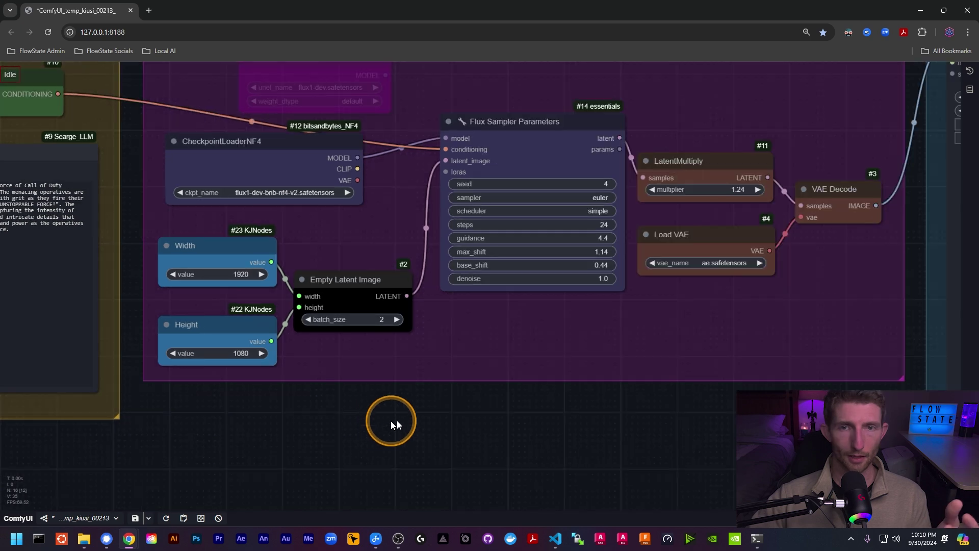
pyautogui.moveTo(577, 444); pyautogui.dragTo(163, 454)
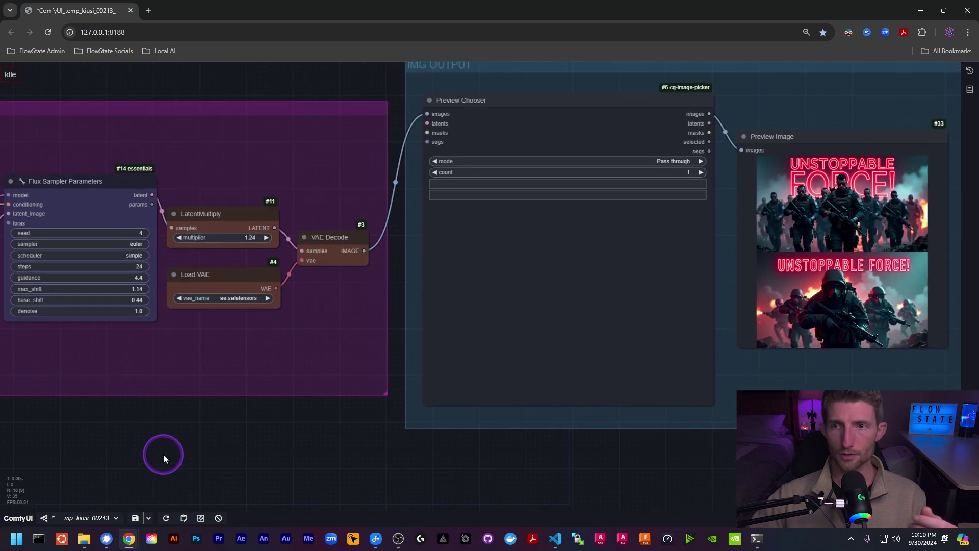
pyautogui.moveTo(288, 437); pyautogui.dragTo(181, 459)
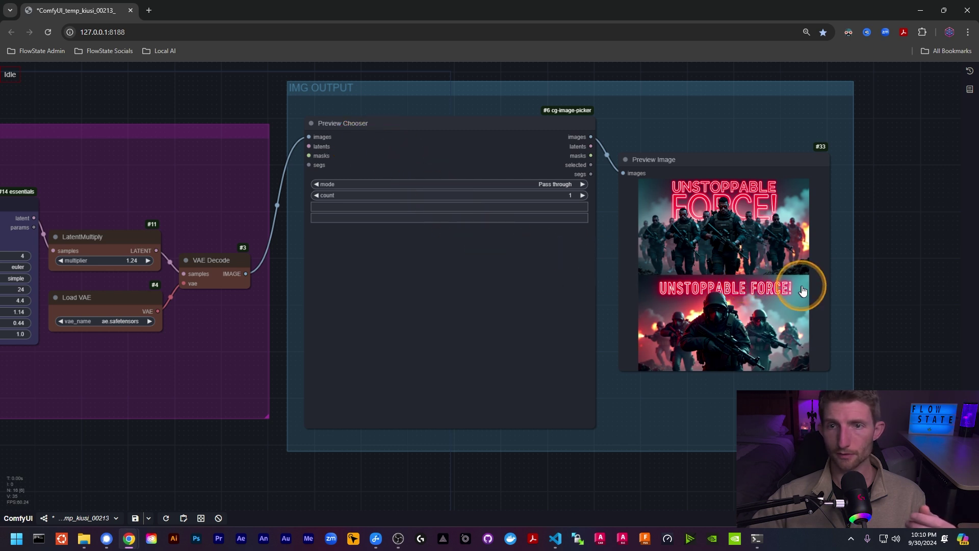
pyautogui.scroll(2, 803, 290)
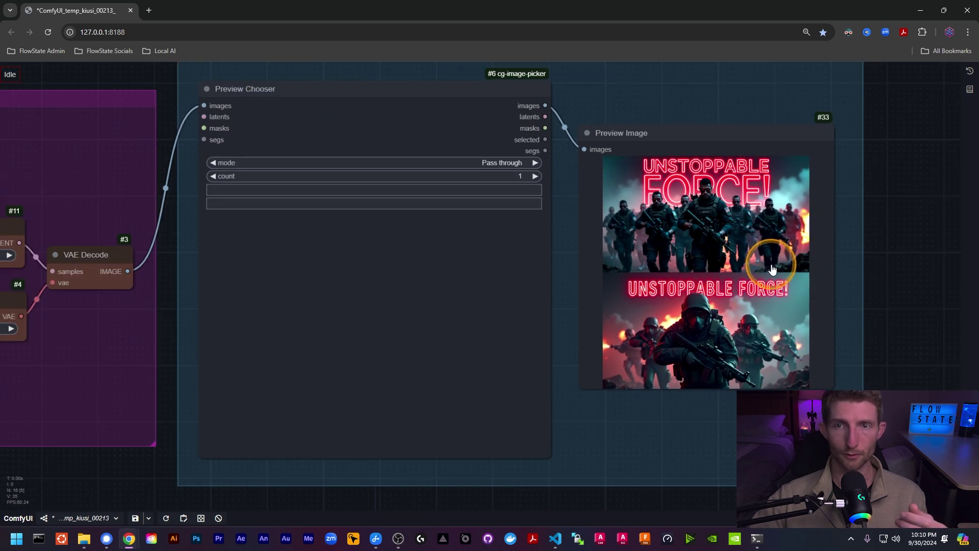
pyautogui.scroll(-1, 773, 272)
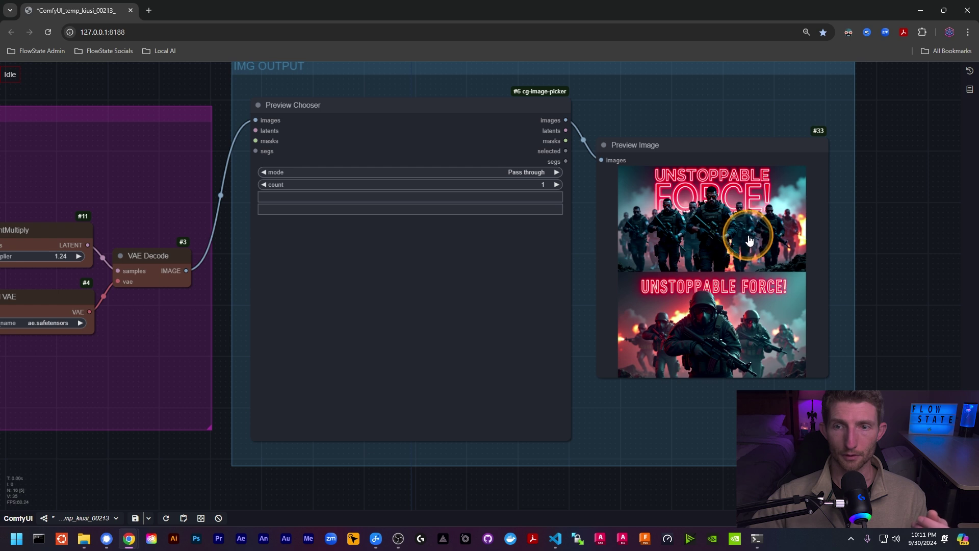
pyautogui.press('.')
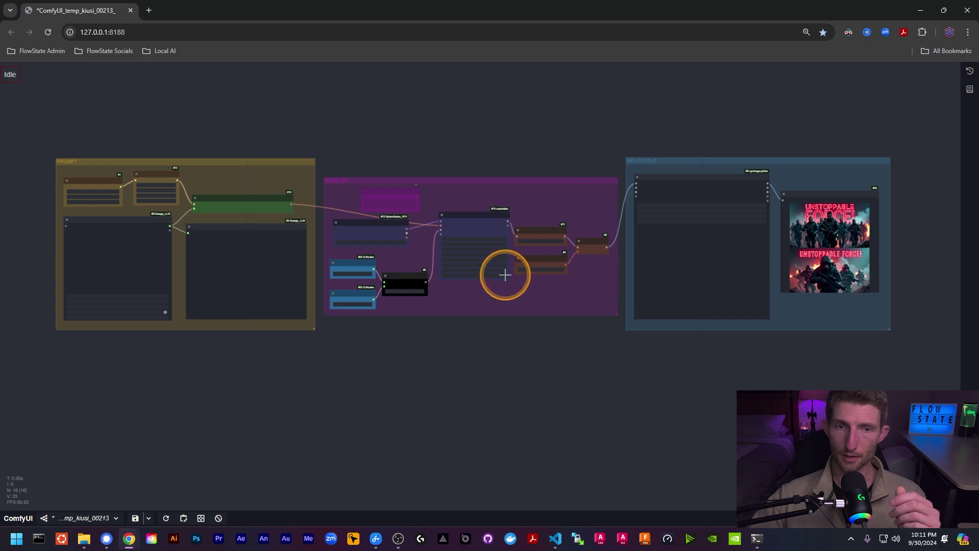
# Step: Examine the Flux Sampler Parameters node and its connected nodes in the SAMPLER group
pyautogui.scroll(10, 449, 223)
pyautogui.scroll(1, 442, 189)
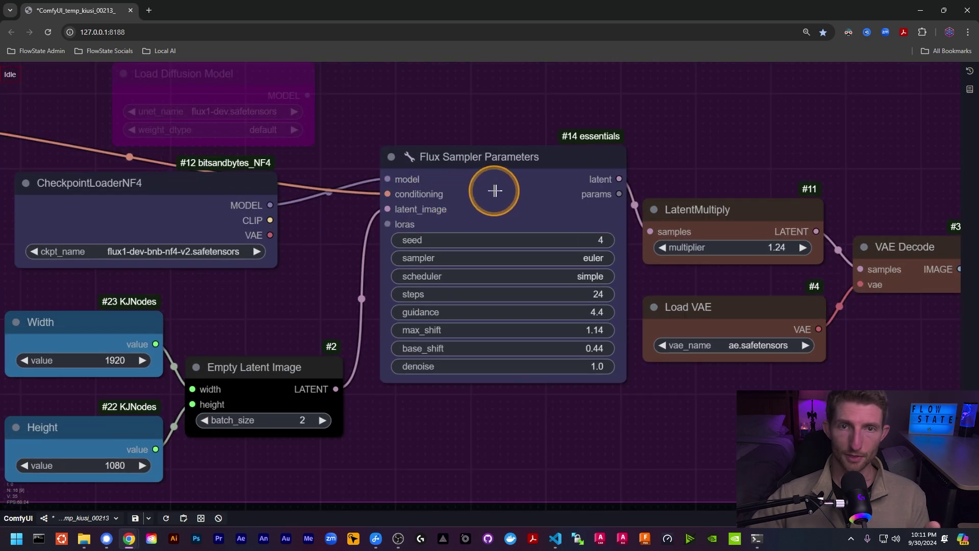
pyautogui.scroll(-4, 494, 189)
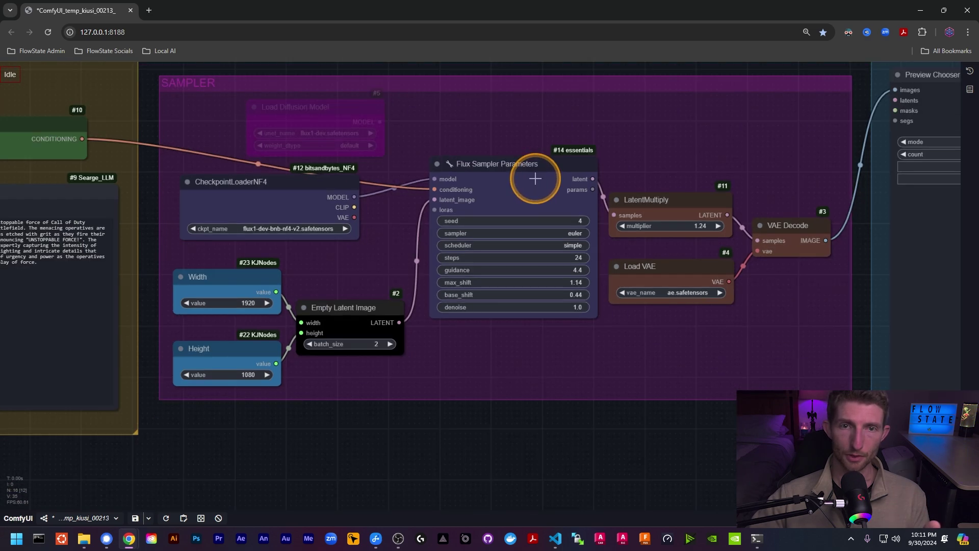
# Step: Open the Simple FluxDev Workflow and examine its guidance, sampling, noise and scheduler nodes for comparison
pyautogui.click(115, 511)
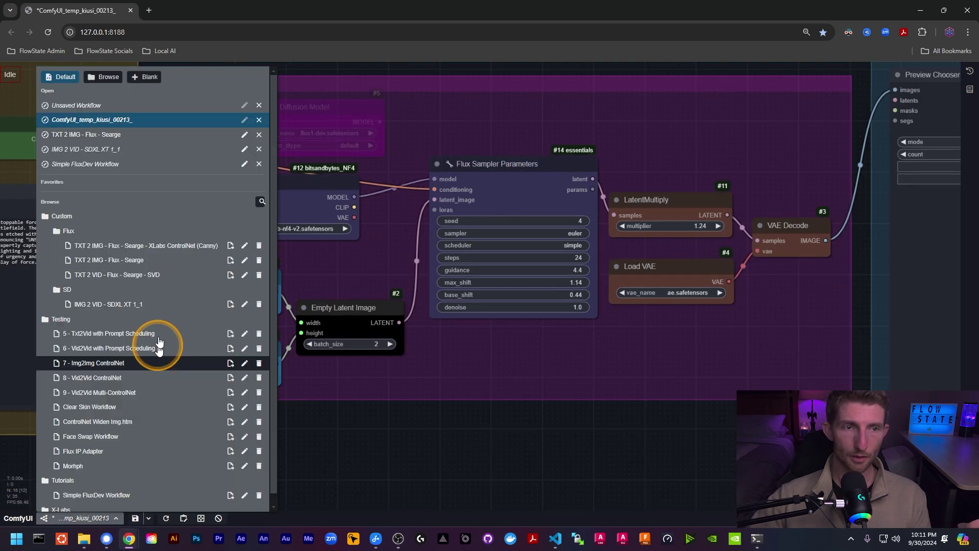
pyautogui.click(167, 164)
pyautogui.click(474, 358)
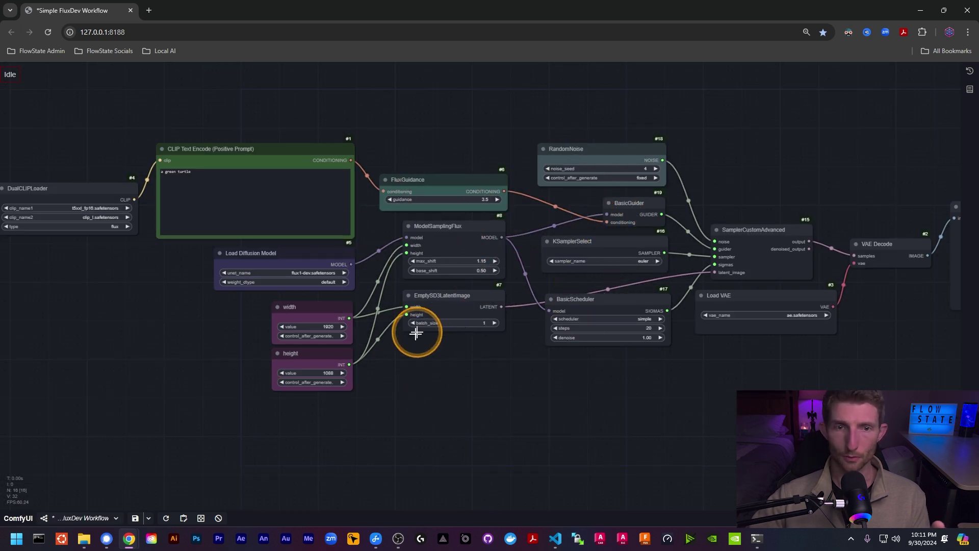
# Step: Return to the ComfyUI_temp_kiusi_00213_ workflow and view its SAMPLER and IMG OUTPUT groups
pyautogui.click(88, 517)
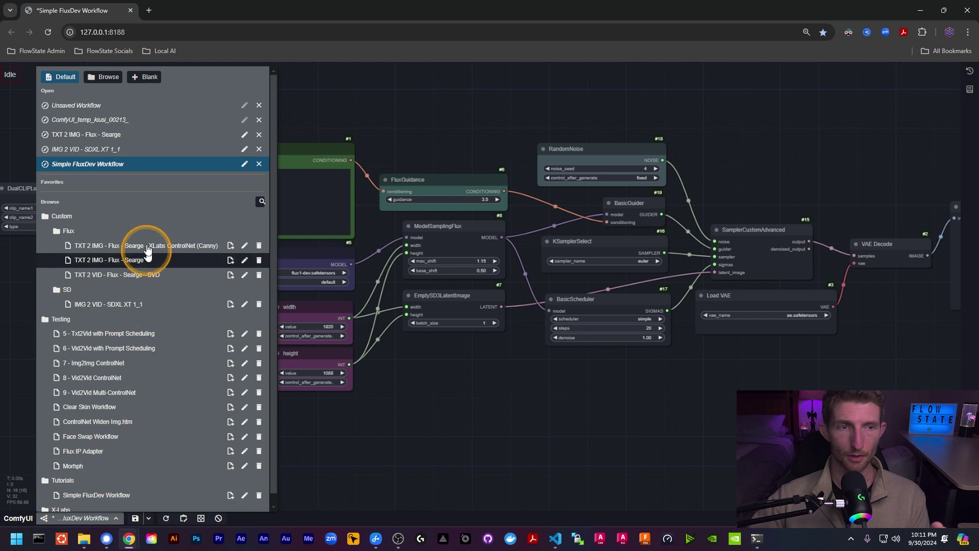
pyautogui.click(143, 120)
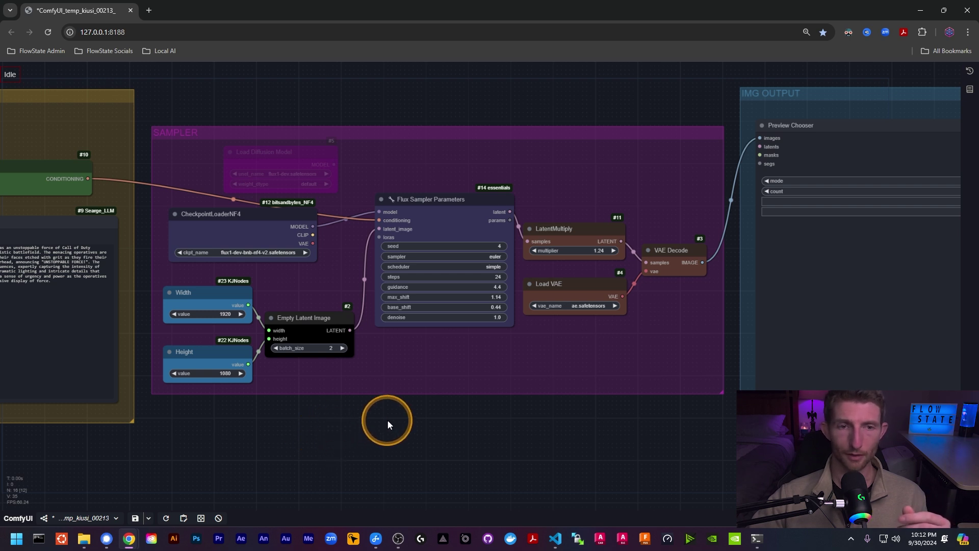
pyautogui.scroll(-4, 388, 423)
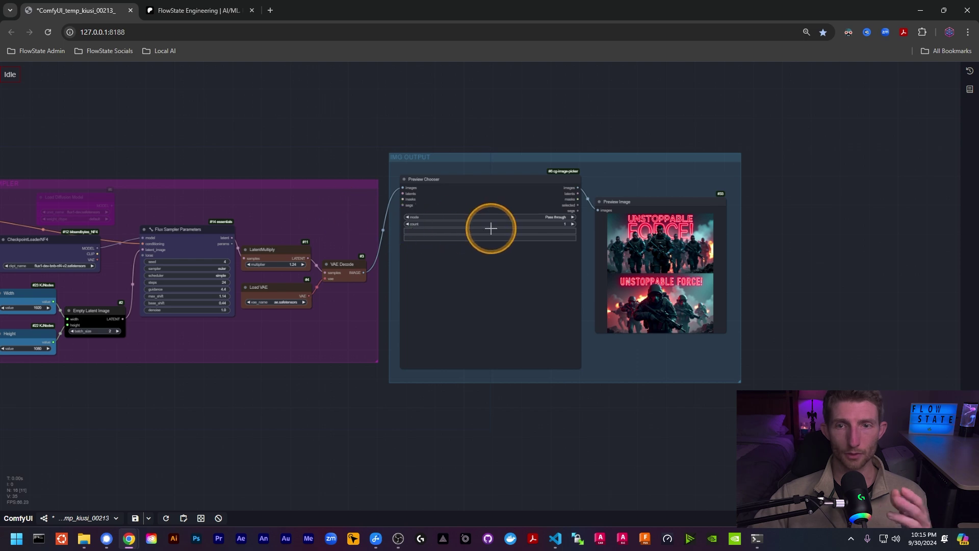
# Step: Switch to the FlowState Engineering Patreon page and open the full-size "UNSTOPPABLE FORCE!" post image in a new tab
pyautogui.click(201, 10)
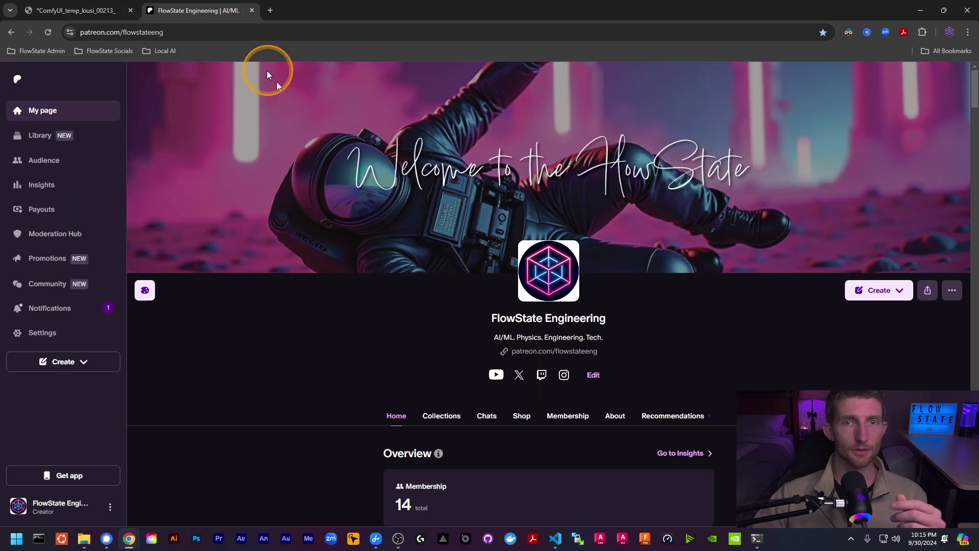
pyautogui.scroll(-7, 327, 234)
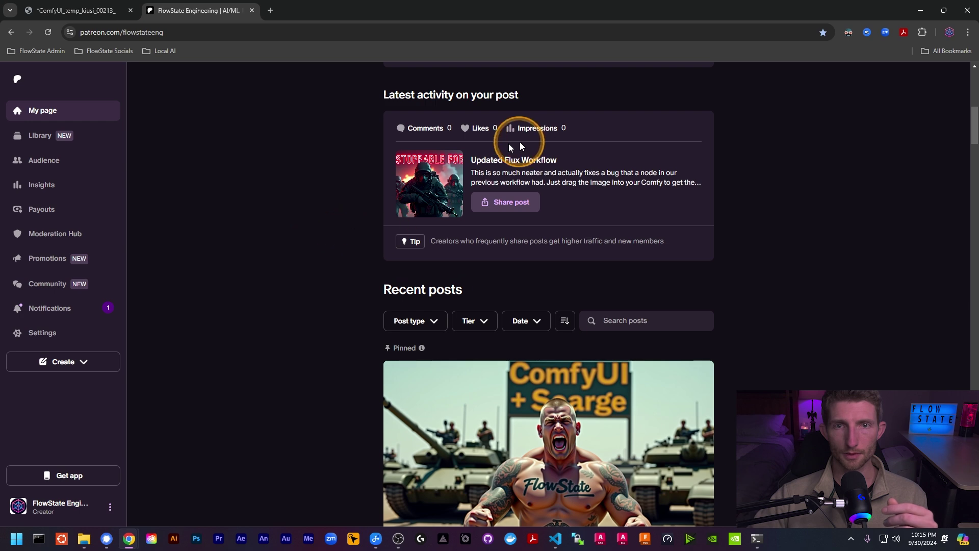
pyautogui.scroll(-10, 519, 141)
pyautogui.click(509, 231)
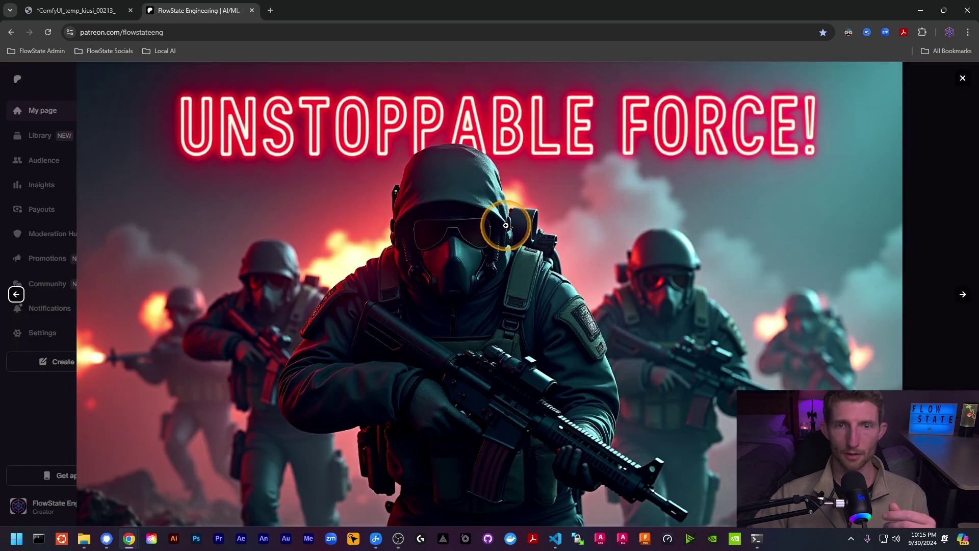
pyautogui.rightClick(506, 226)
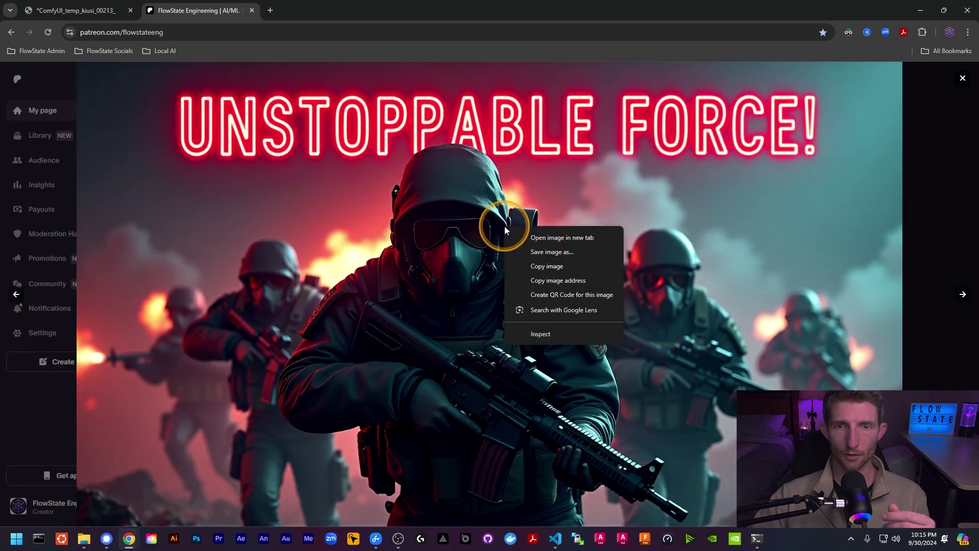
pyautogui.click(536, 236)
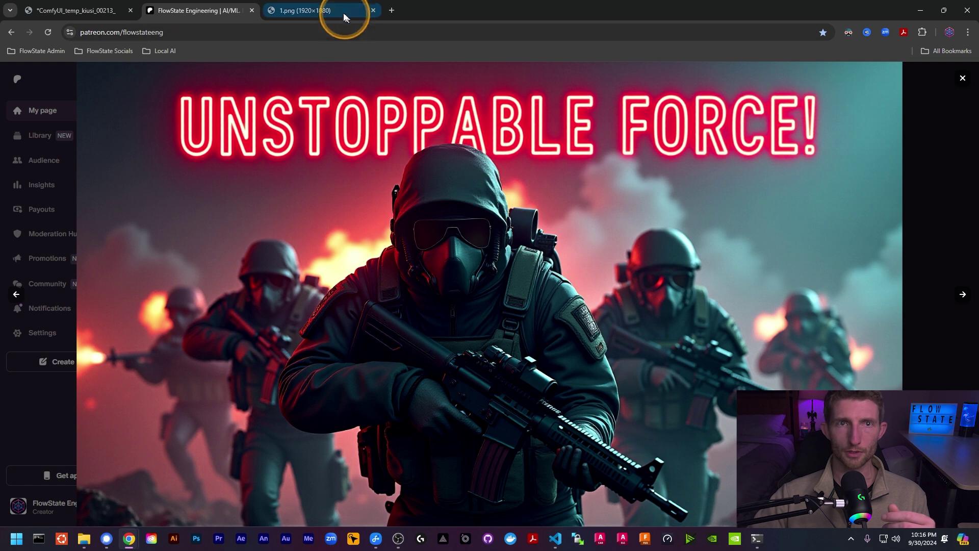
# Step: Load the workflow embedded in the 1.png image from Patreon into ComfyUI
pyautogui.click(327, 10)
pyautogui.hotkey('ctrl', 'Tab')
pyautogui.moveTo(313, 7); pyautogui.dragTo(556, 157)
pyautogui.moveTo(852, 293); pyautogui.dragTo(329, 144)
pyautogui.scroll(-15, 366, 232)
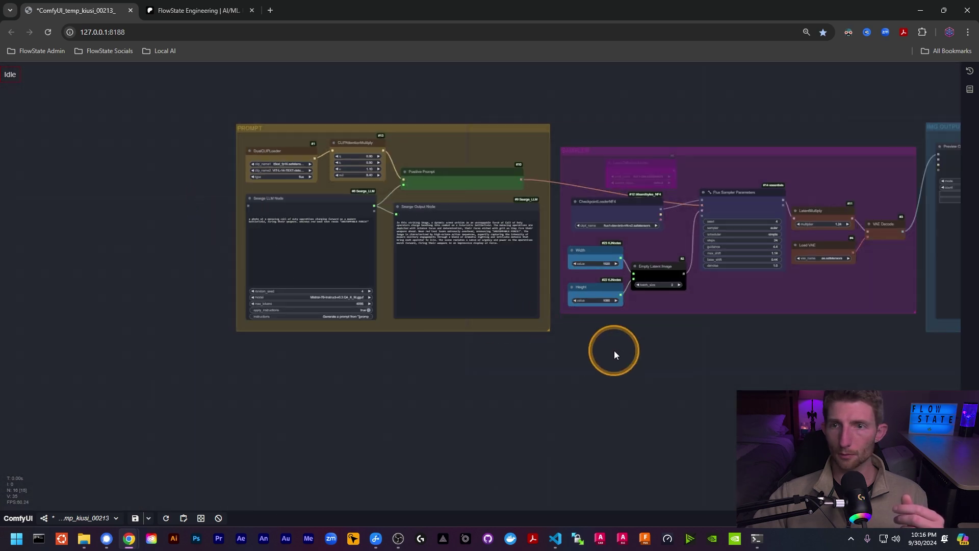
# Step: Examine the loaded workflow's CLIPAttentionMultiply and Searge LLM nodes, followed by its SAMPLER and IMG OUTPUT groups
pyautogui.moveTo(600, 336); pyautogui.dragTo(562, 332)
pyautogui.scroll(8, 327, 159)
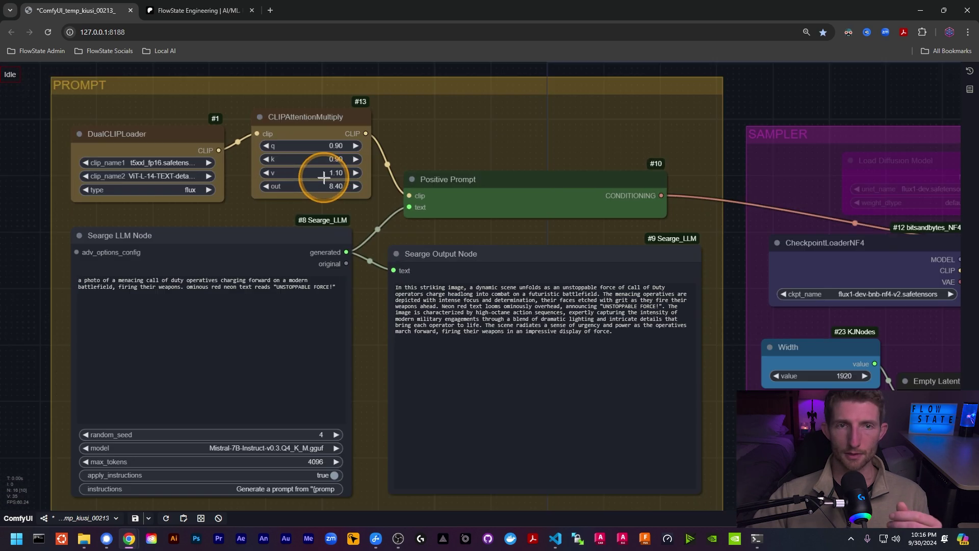
pyautogui.scroll(5, 324, 177)
pyautogui.scroll(2, 326, 153)
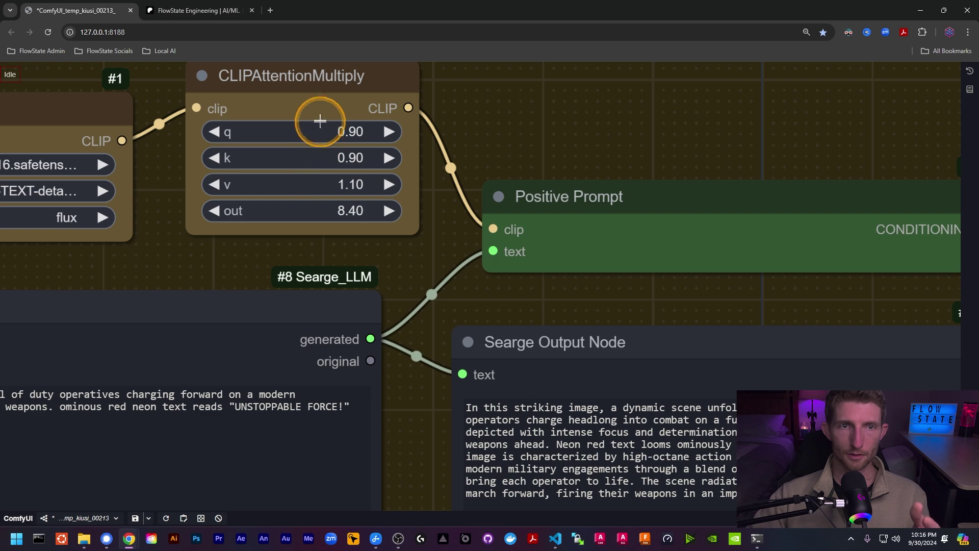
pyautogui.scroll(-6, 320, 121)
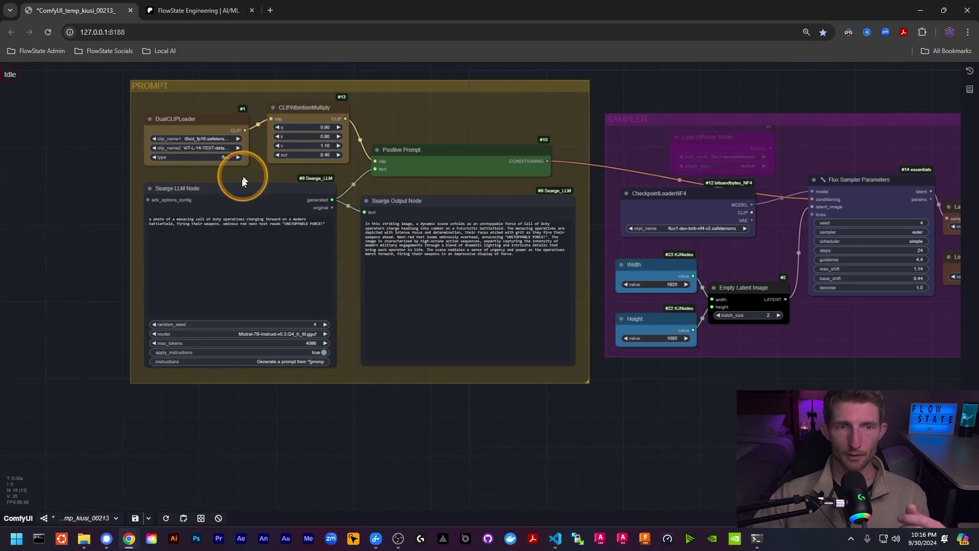
pyautogui.scroll(6, 175, 197)
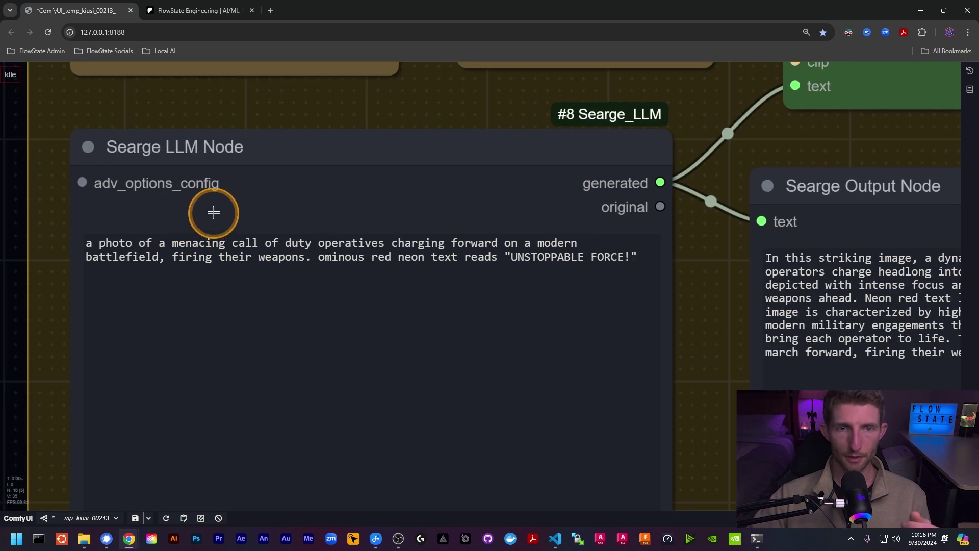
pyautogui.scroll(-8, 214, 213)
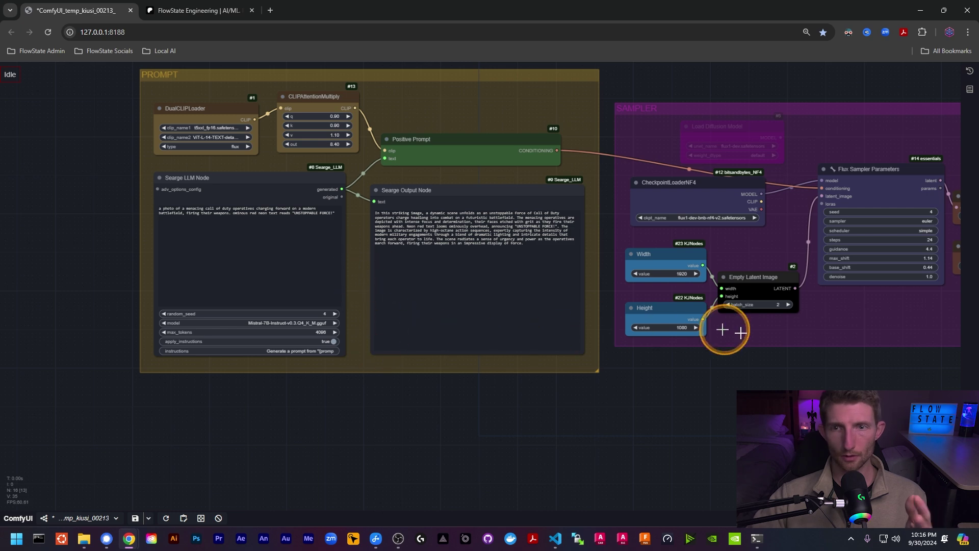
pyautogui.moveTo(800, 397); pyautogui.dragTo(148, 405)
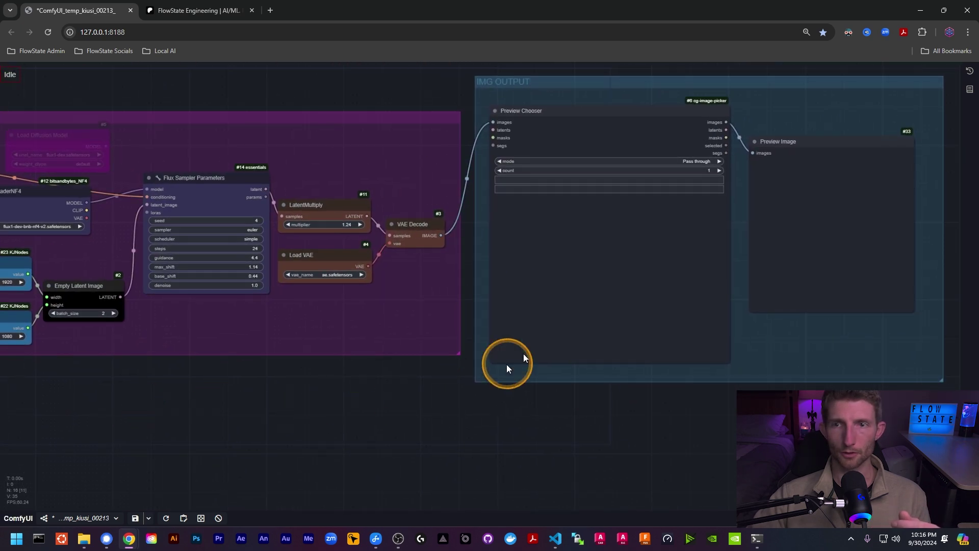
# Step: Switch back to the first open ComfyUI_temp_kiusi_00213_ workflow and inspect the generated images in its Preview Image node up close
pyautogui.click(107, 518)
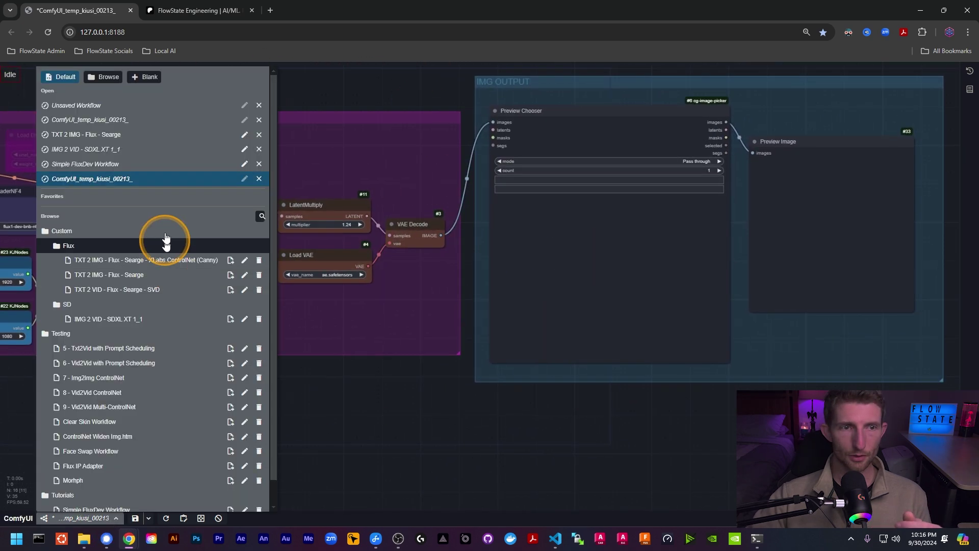
pyautogui.click(146, 121)
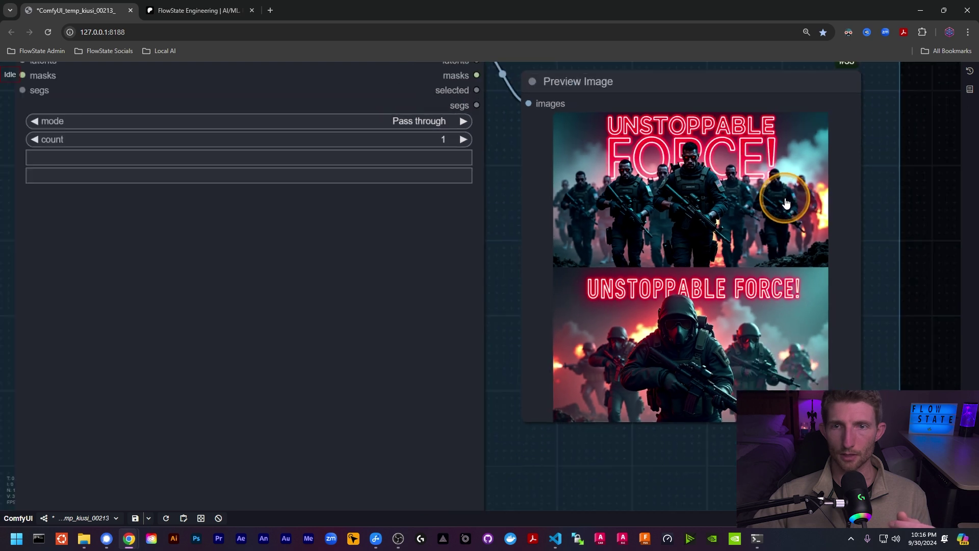
pyautogui.scroll(-3, 785, 199)
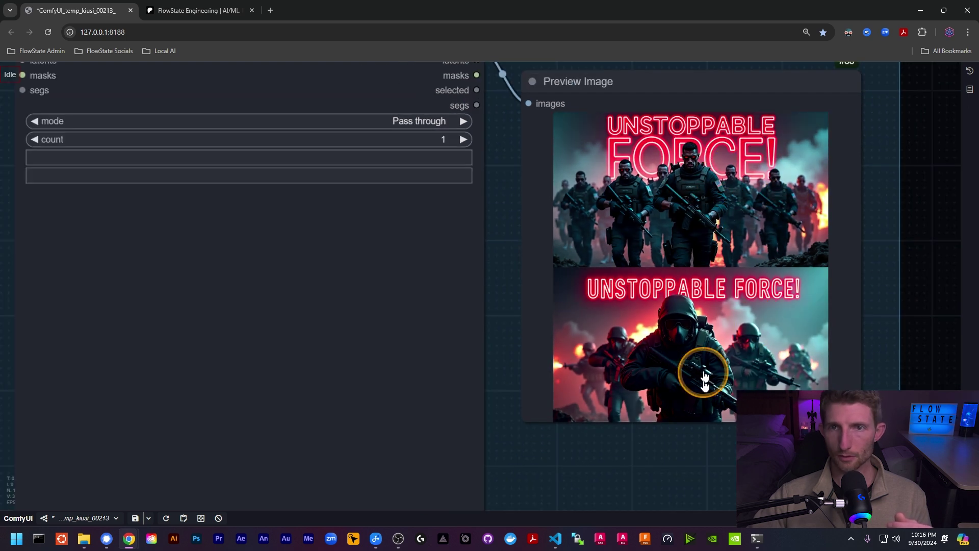
pyautogui.scroll(10, 738, 384)
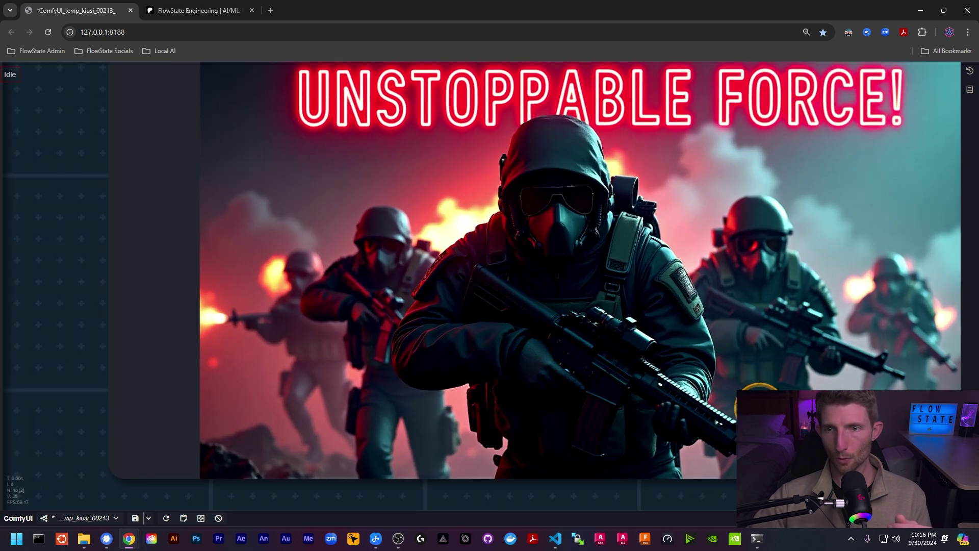
pyautogui.scroll(-1, 309, 393)
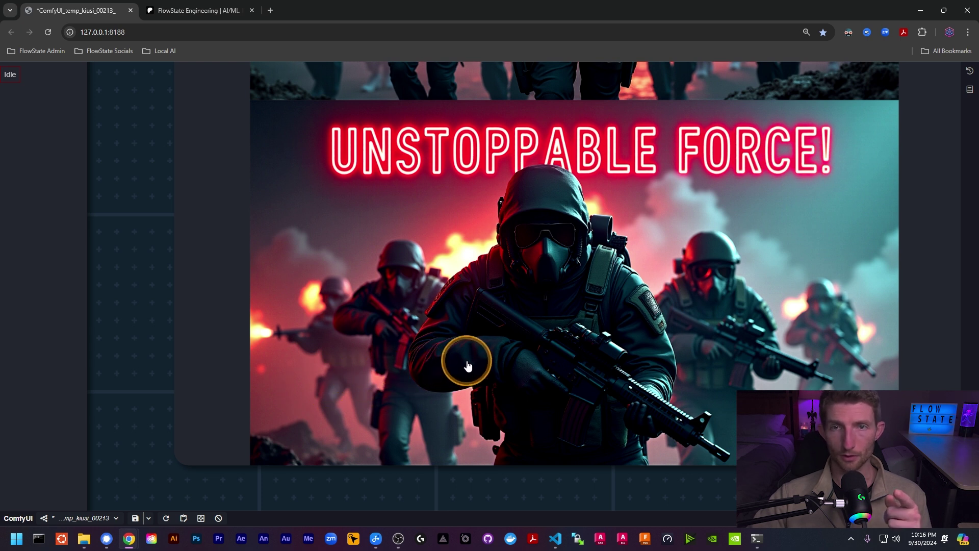
# Step: Go back to the PROMPT group and examine the Searge LLM Node's prompt text
pyautogui.click(582, 361)
pyautogui.scroll(-3, 333, 370)
pyautogui.moveTo(119, 409); pyautogui.dragTo(595, 397)
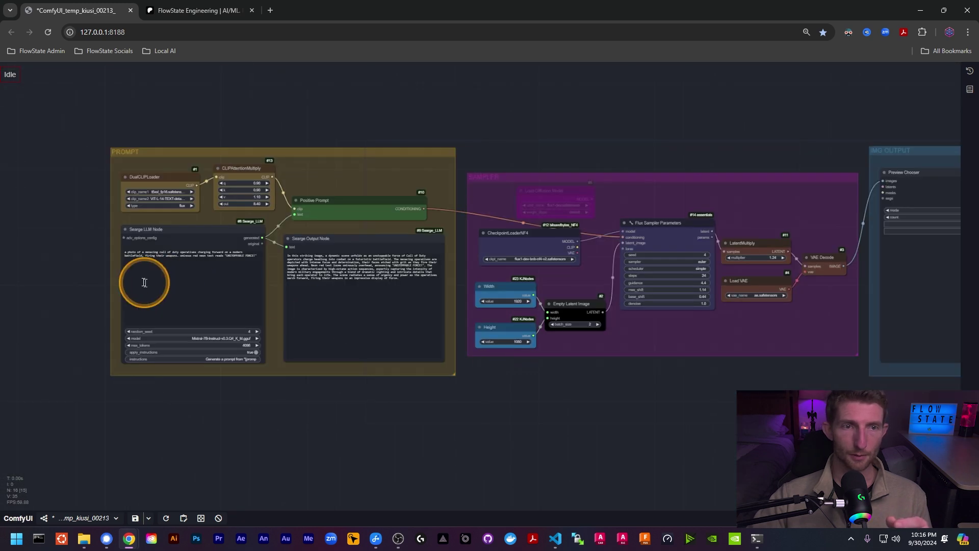
pyautogui.scroll(10, 138, 245)
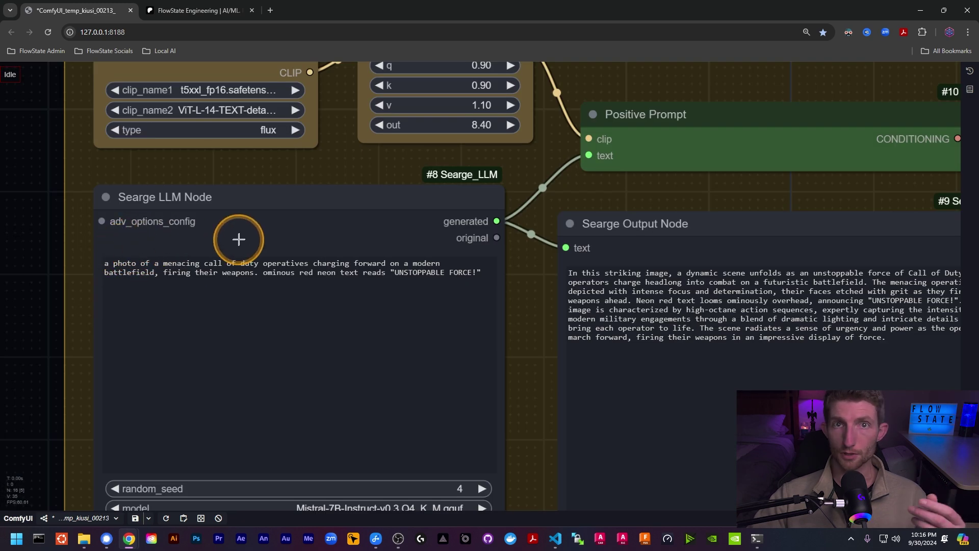